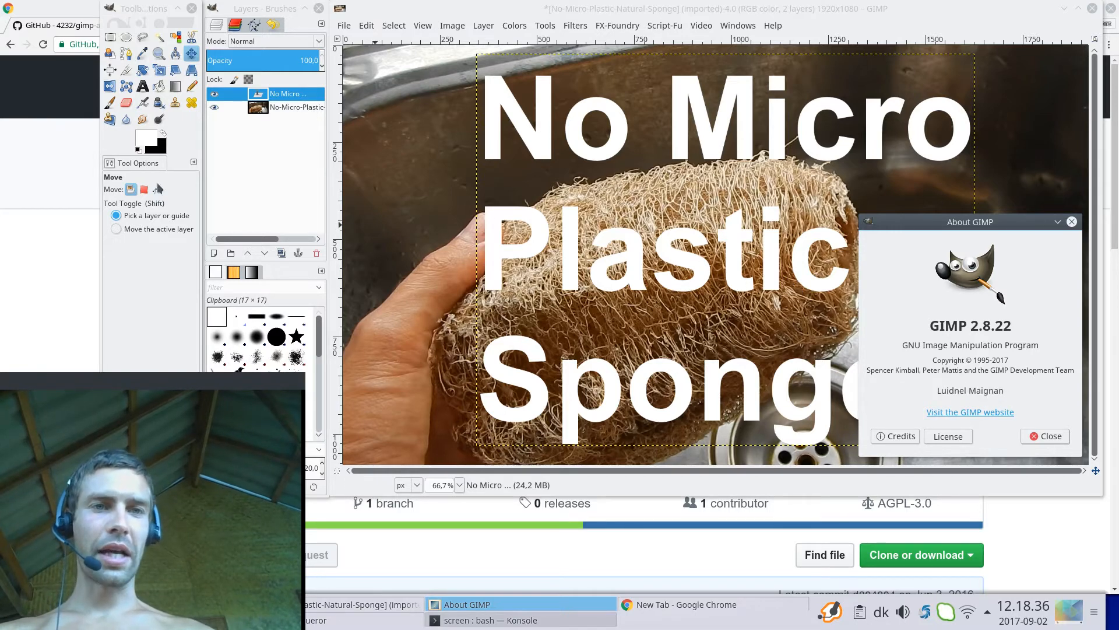
Step: Switch to Chrome, highlight the gimp-automata repository address on GitHub, and return to the GIMP image window
left_click(66, 173)
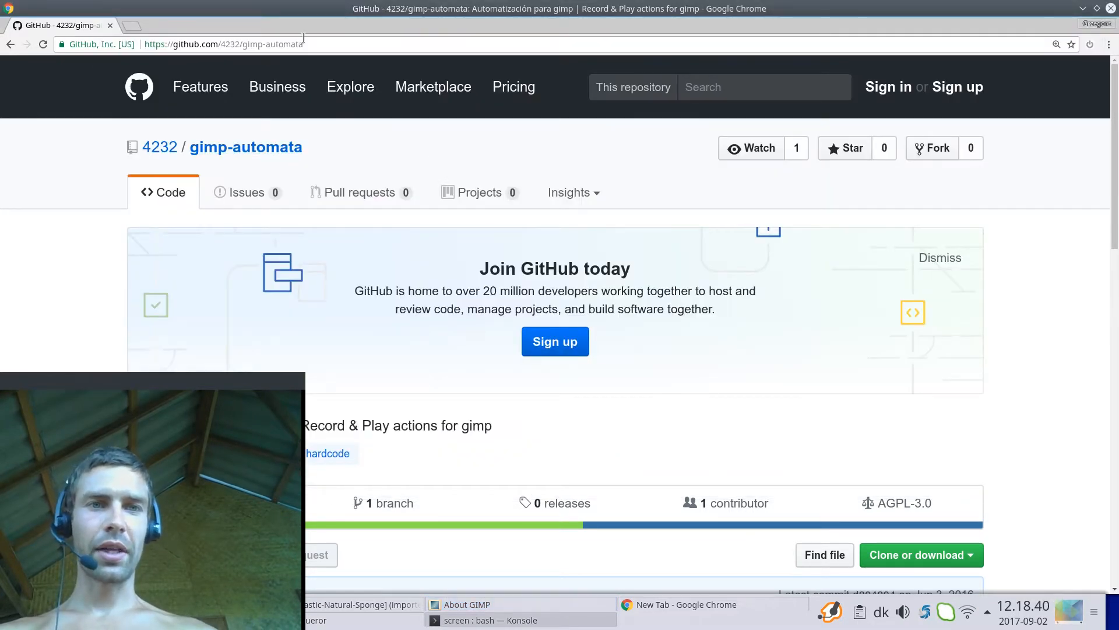
left_click_drag(308, 40, 138, 44)
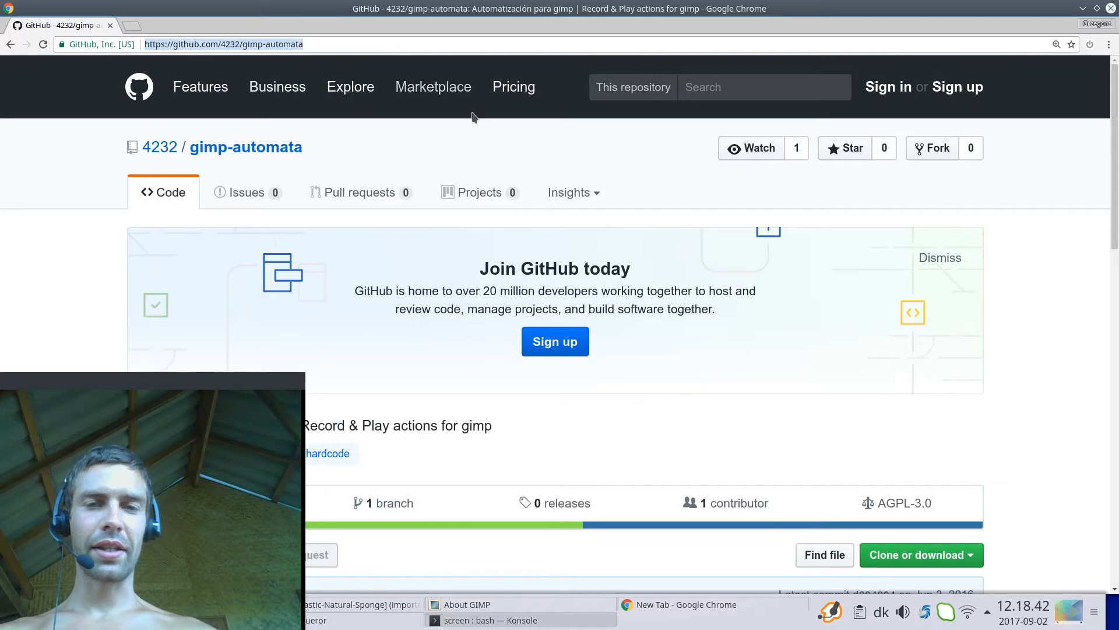
key("alt+Tab")
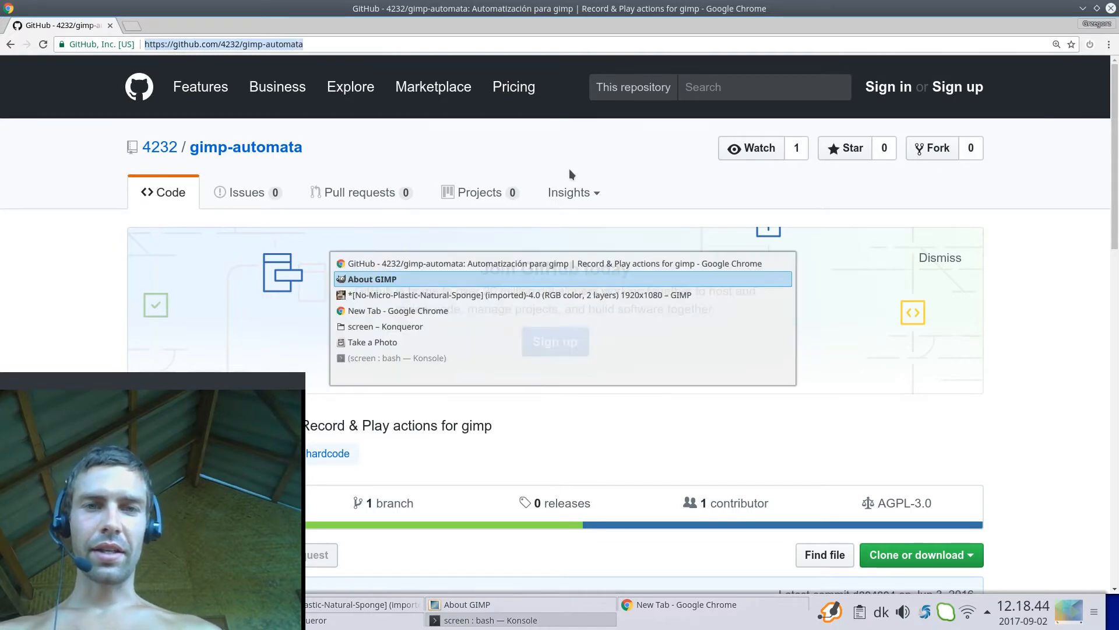
key("alt+Tab")
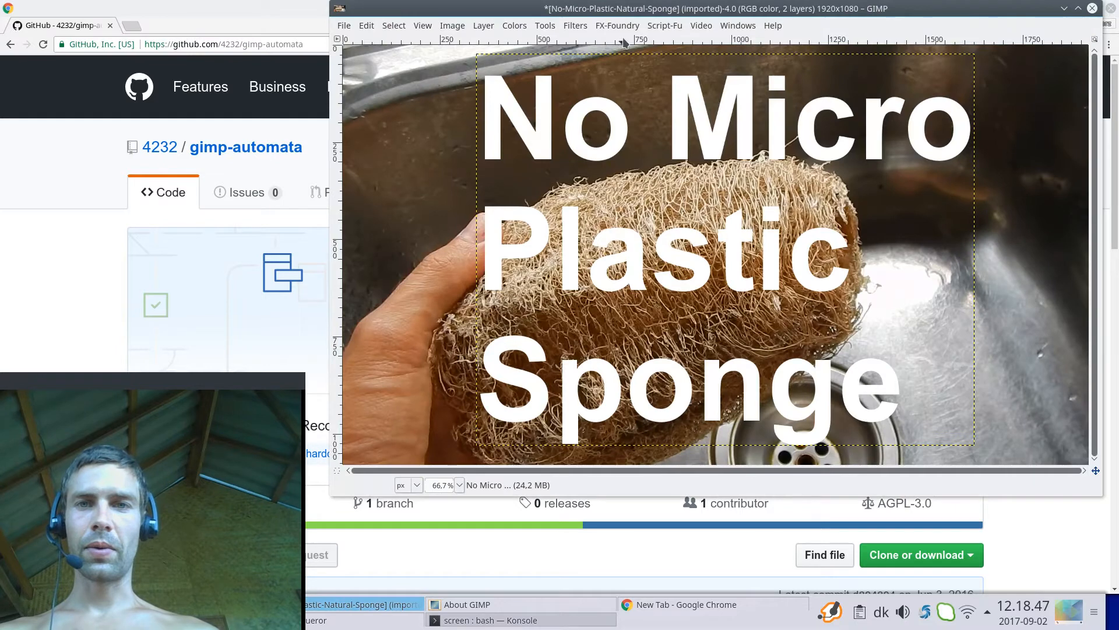
Step: Start an Automata recording (Grabar) named test2
left_click(577, 25)
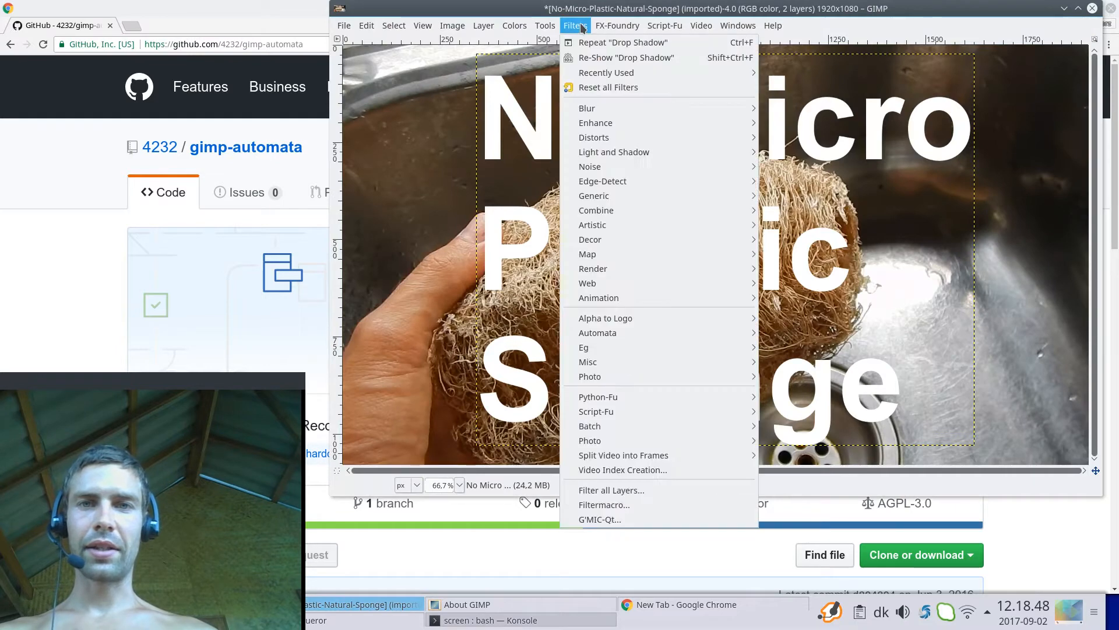
mouse_move(644, 332)
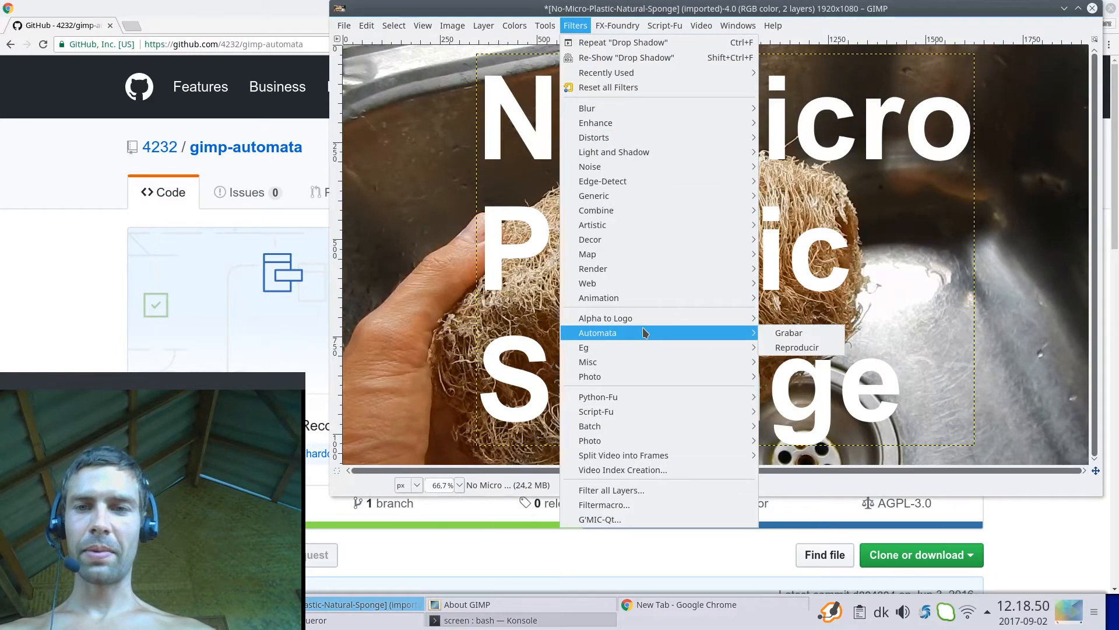
left_click(800, 338)
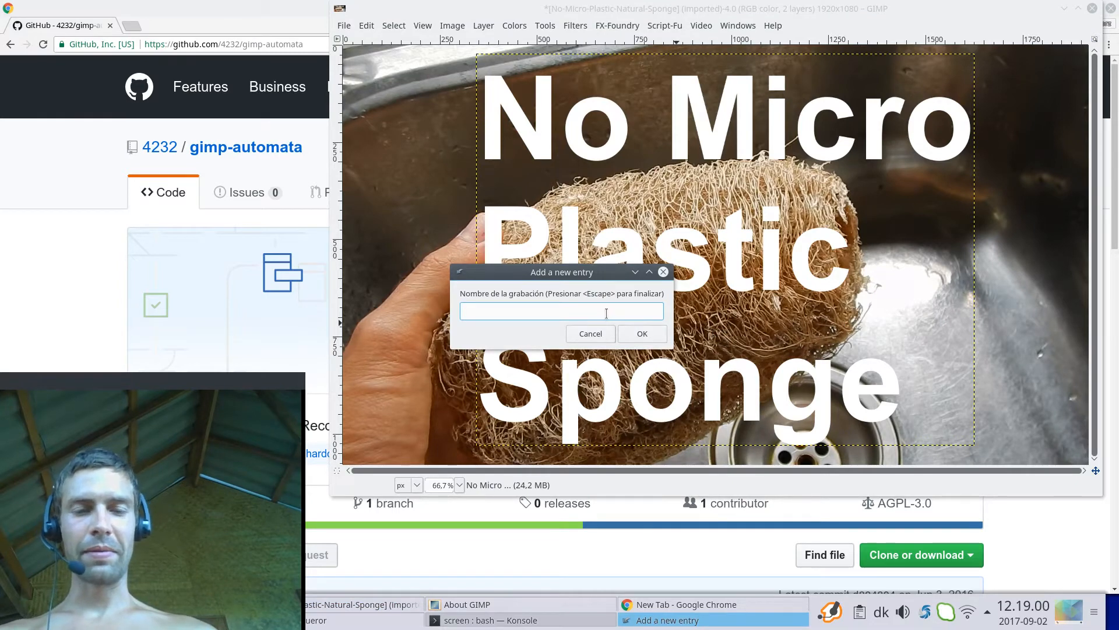
type("test2")
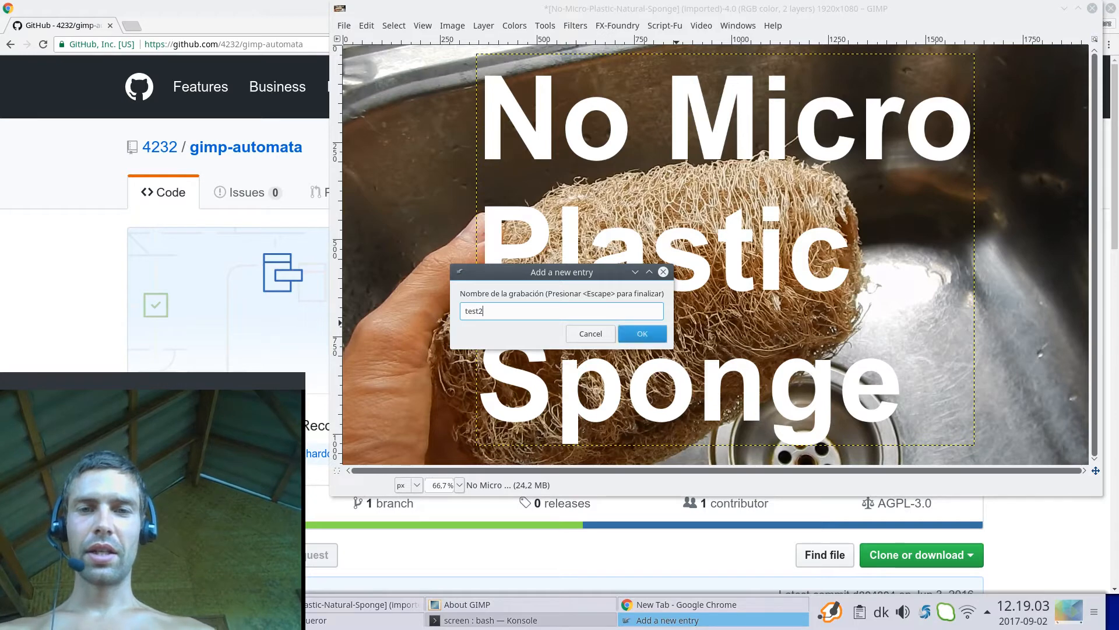
key("Return")
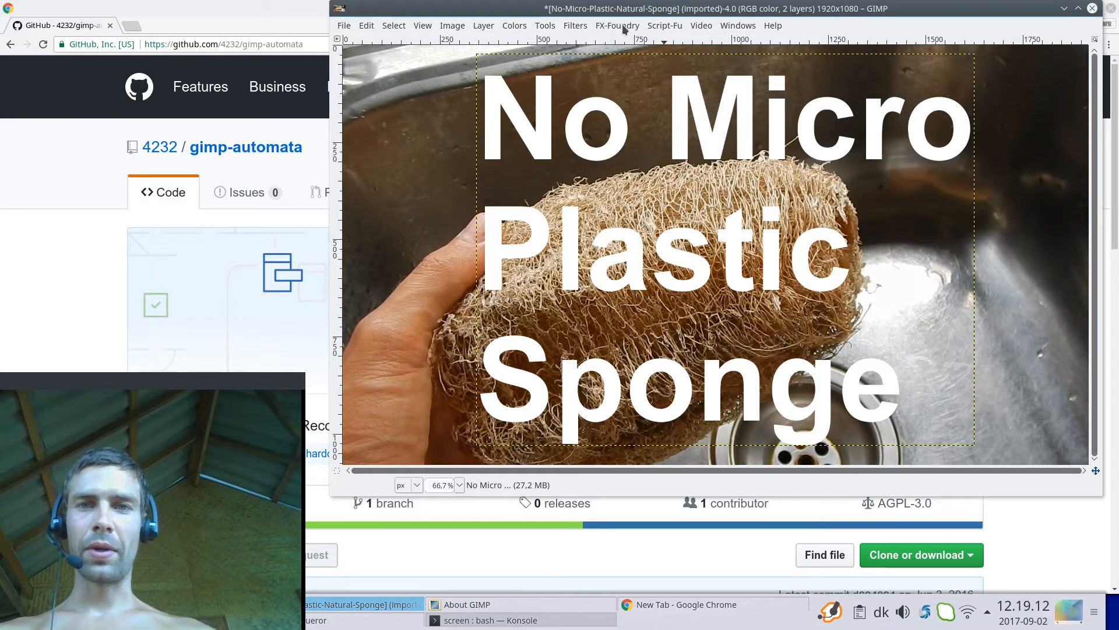
Step: Play back a saved Automata recording (Reproducir) with one repetition
left_click(586, 26)
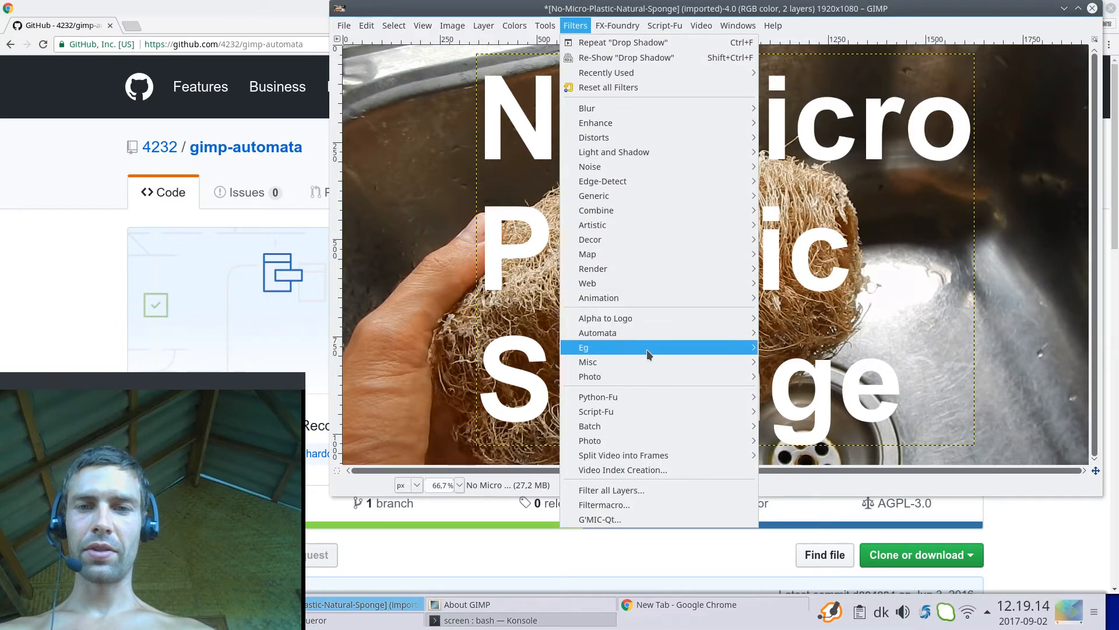
left_click(809, 348)
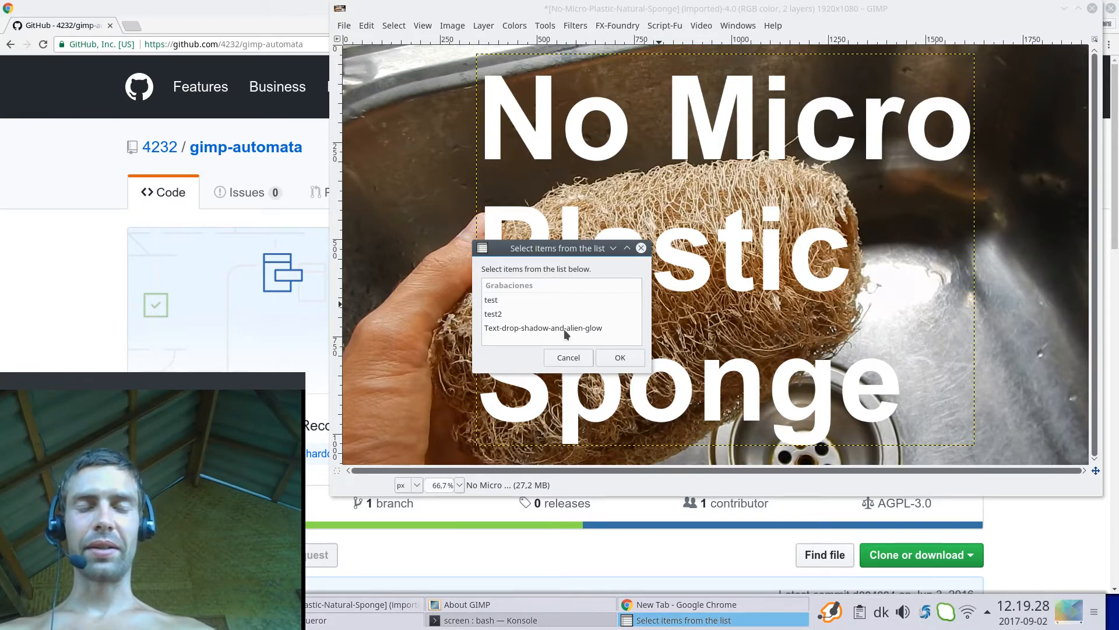
left_click(618, 358)
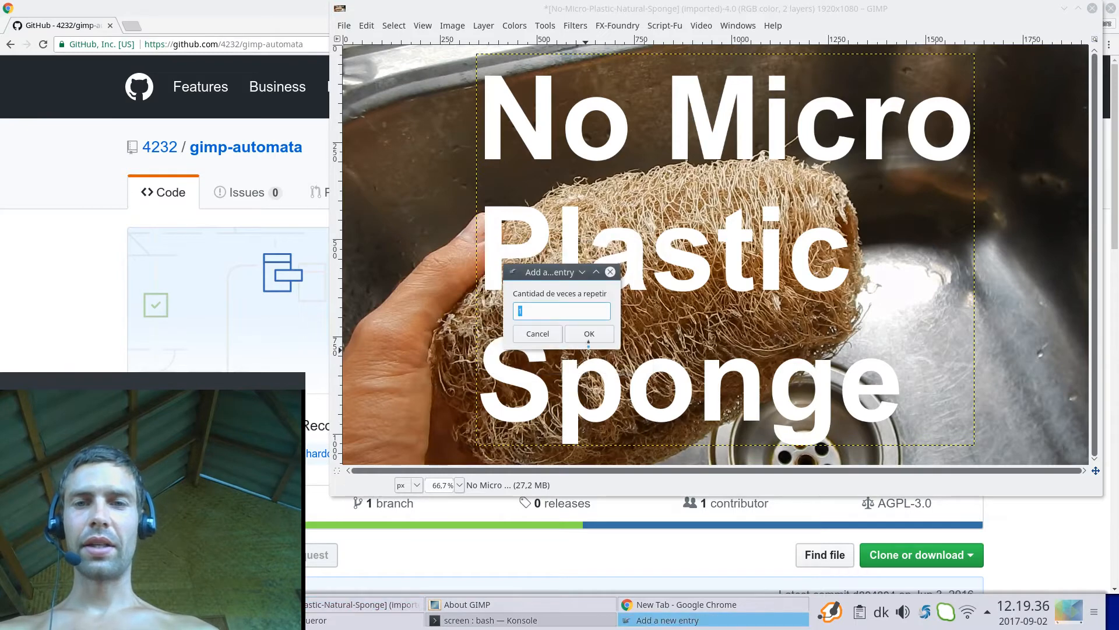
left_click(586, 333)
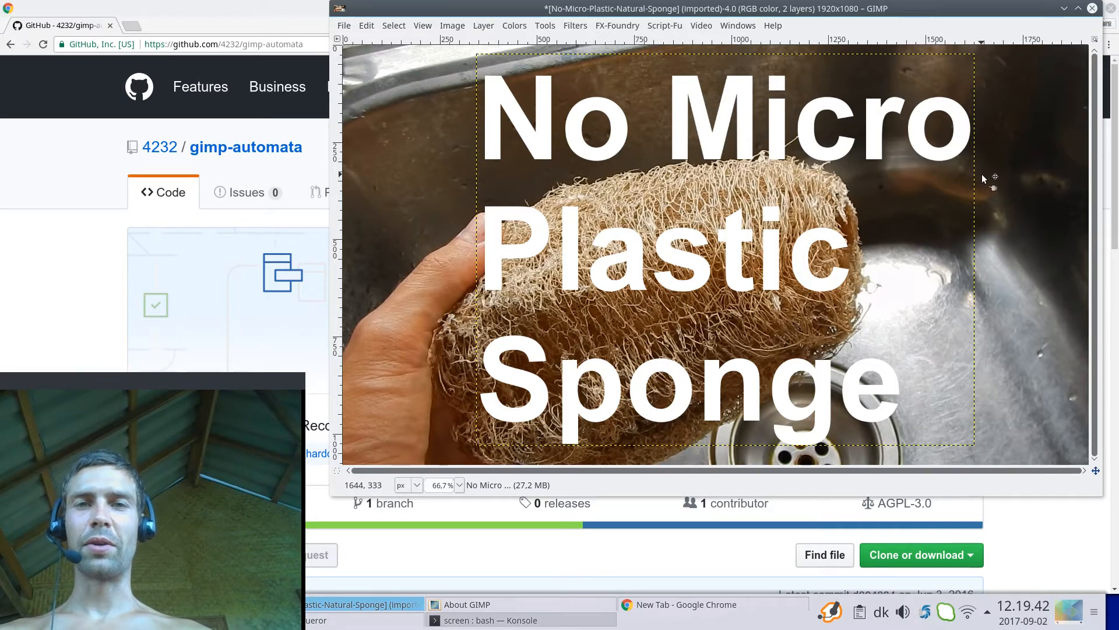
Step: Check the installed GIMP version in the About information and close it
left_click(773, 26)
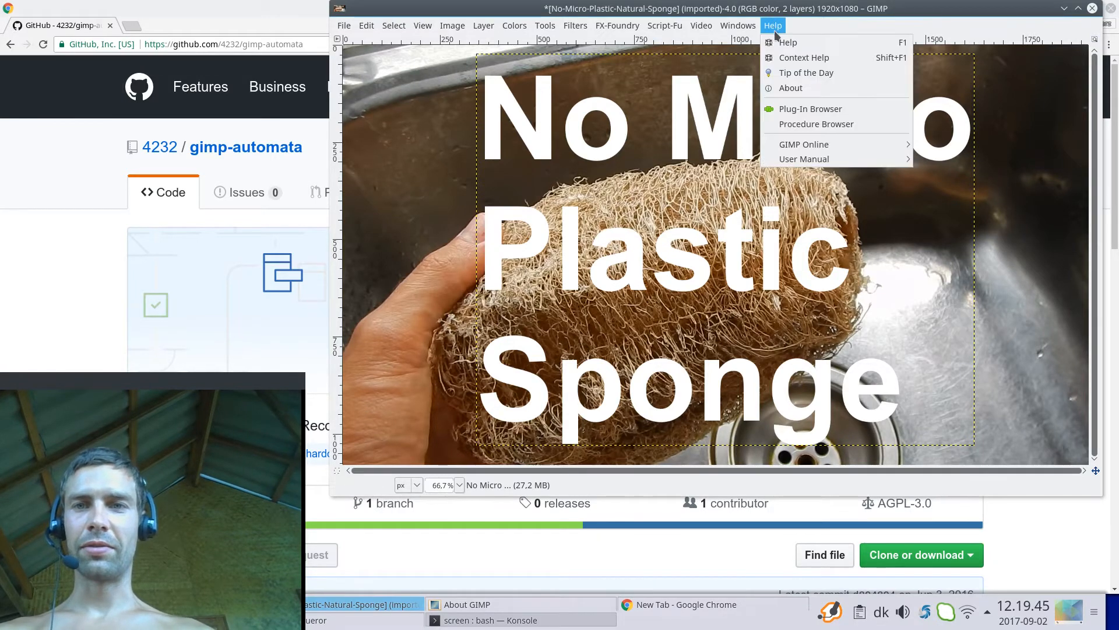
left_click(792, 90)
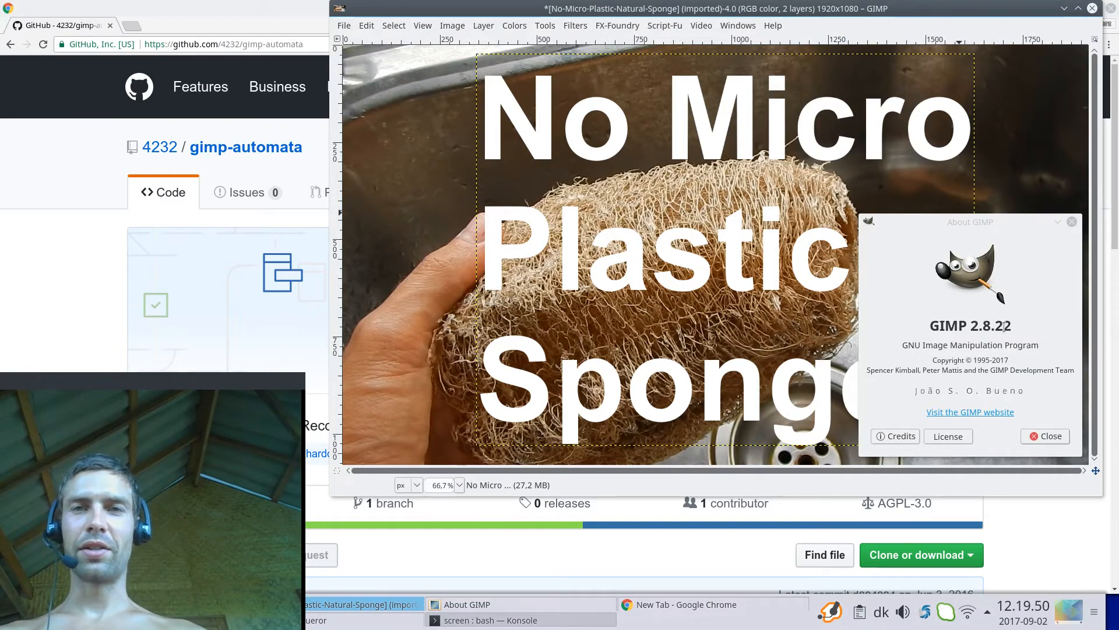
left_click(1071, 222)
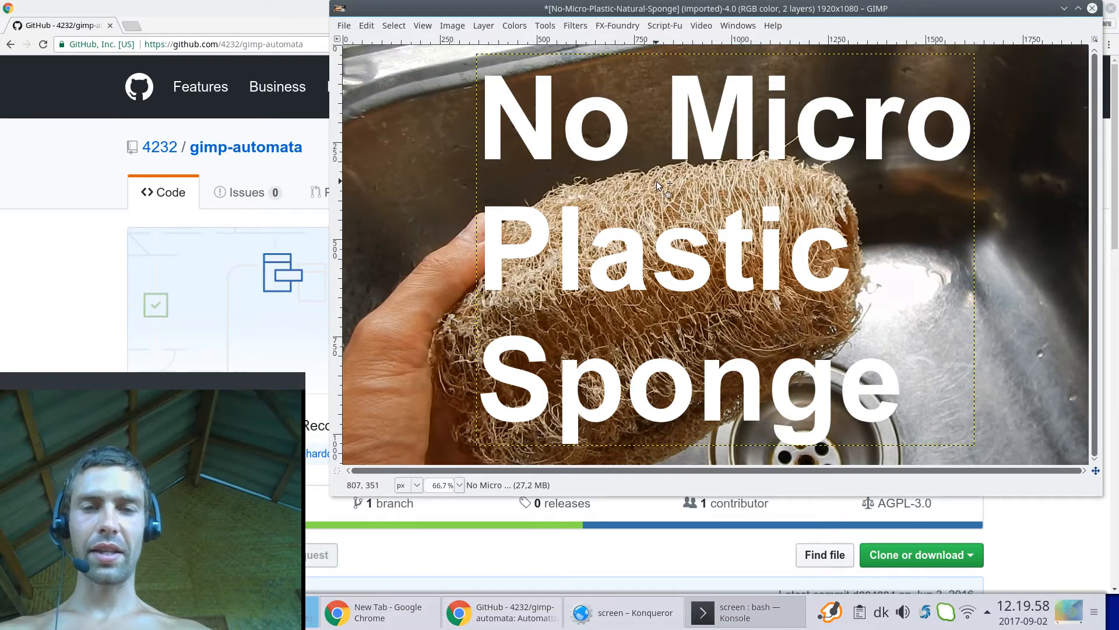
Step: Show the layers, enlarge the No Micro text layer to the image size, and duplicate it
key("ctrl+l")
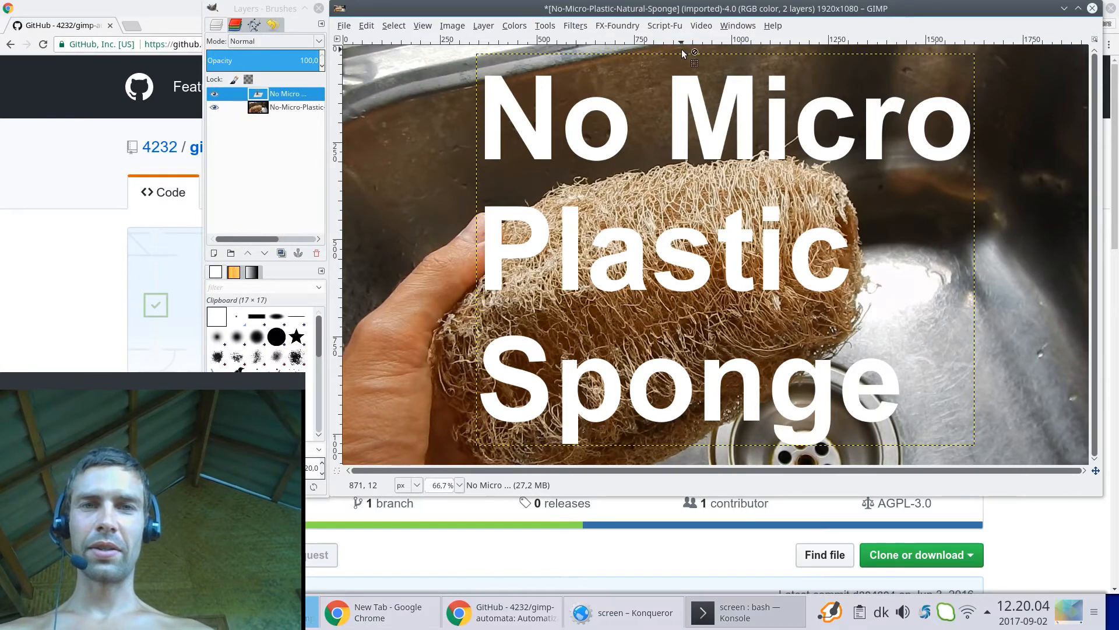
key("alt+l")
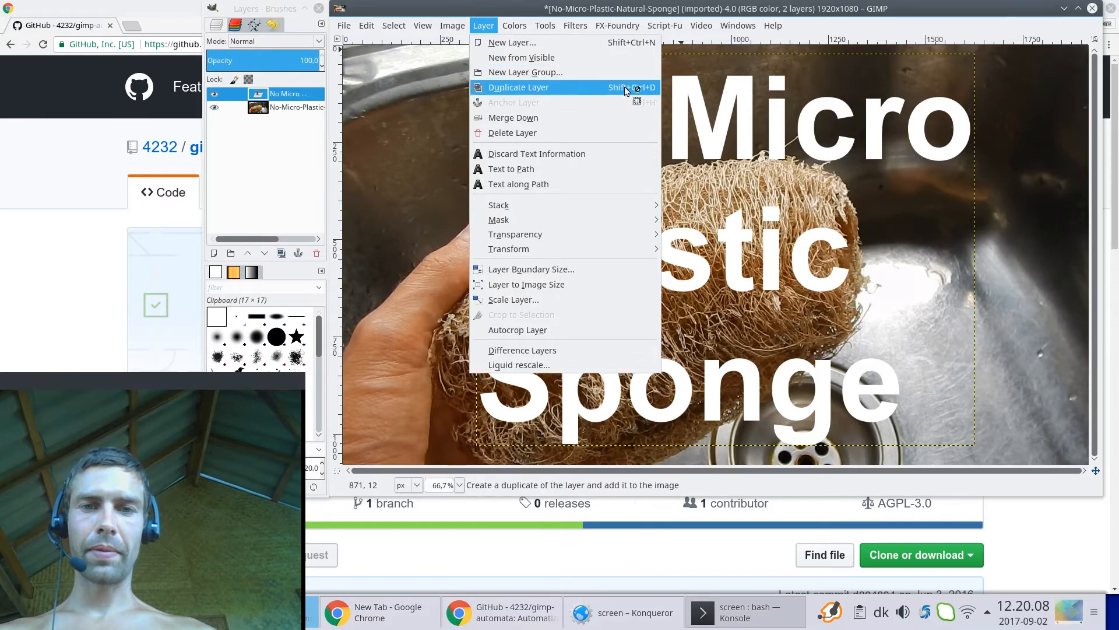
left_click(541, 284)
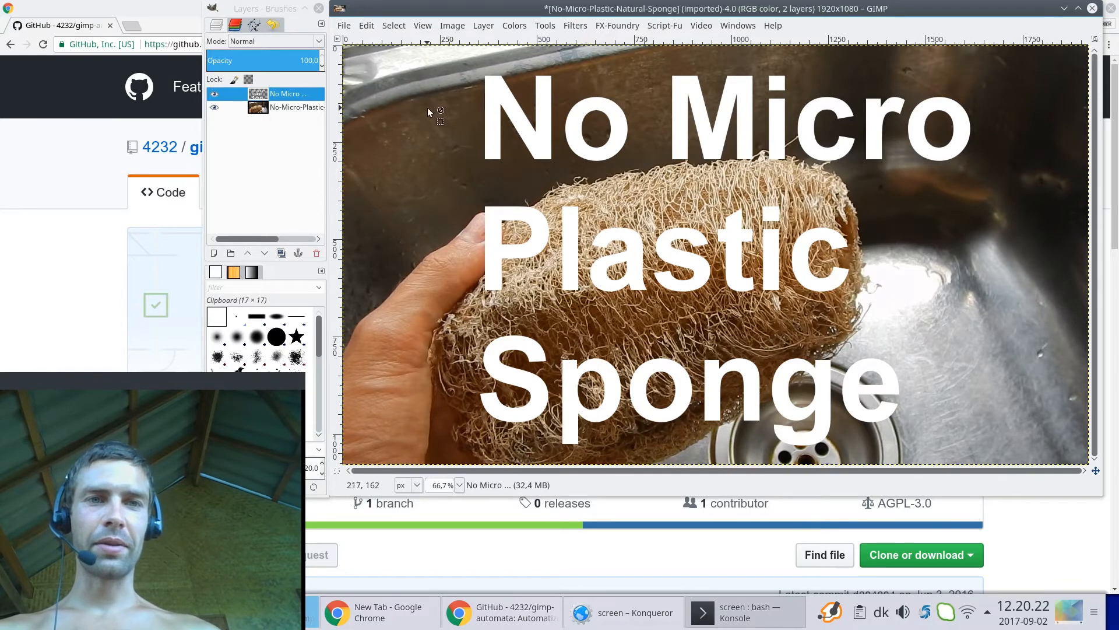
left_click(281, 253)
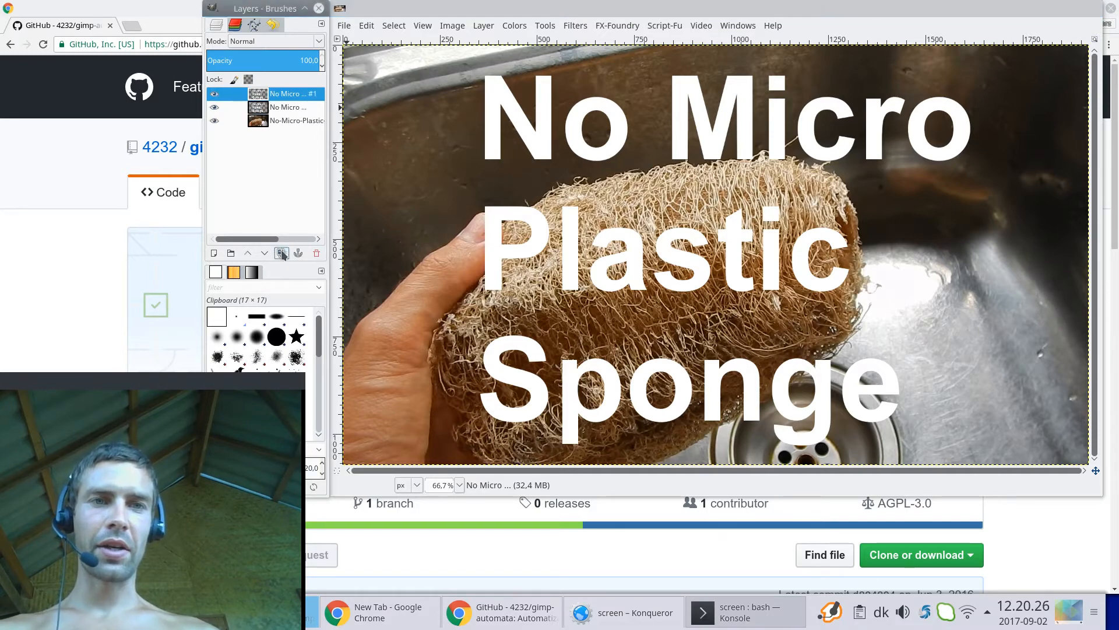
Step: Apply the Alien Glow filter to the lower No Micro text layer with glow size 250 and black glow color
left_click(281, 108)
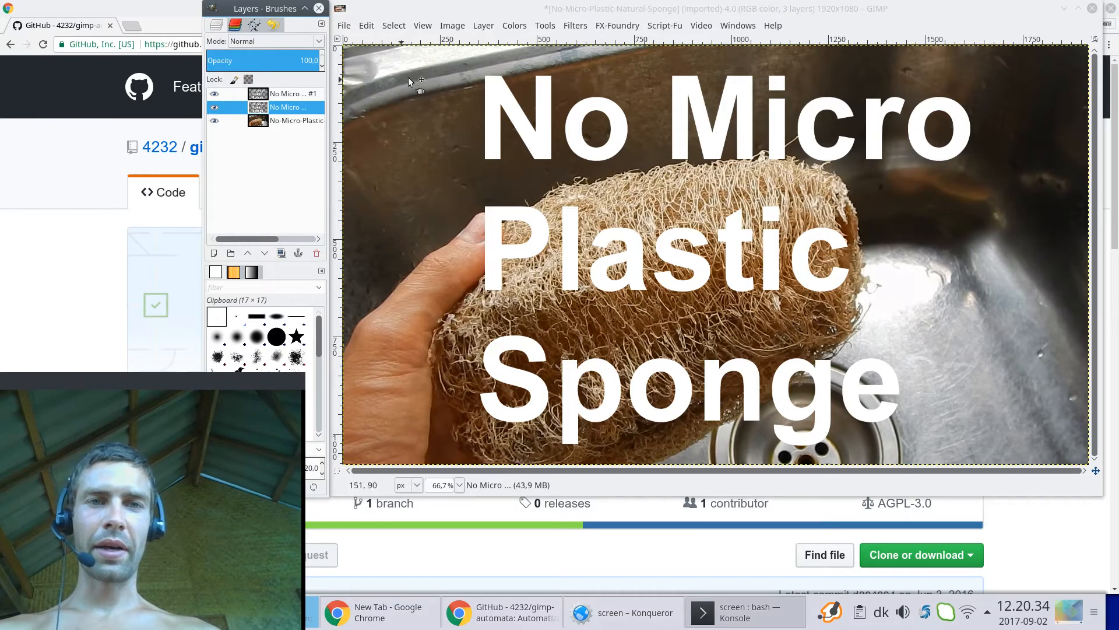
left_click(428, 79)
key("alt+r")
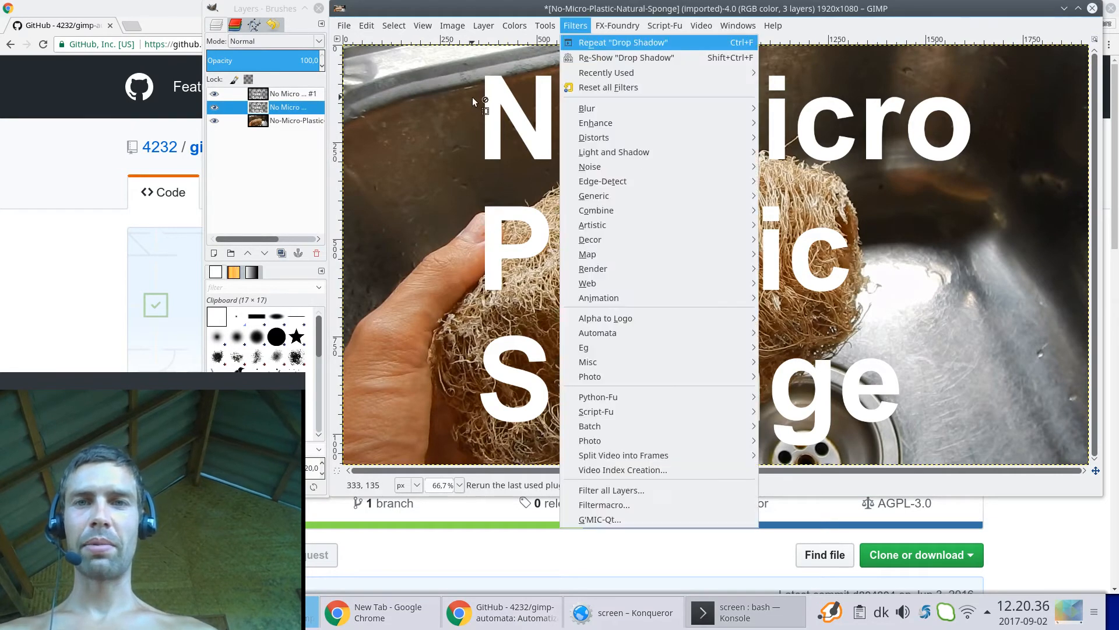
key("Down")
key("Down")
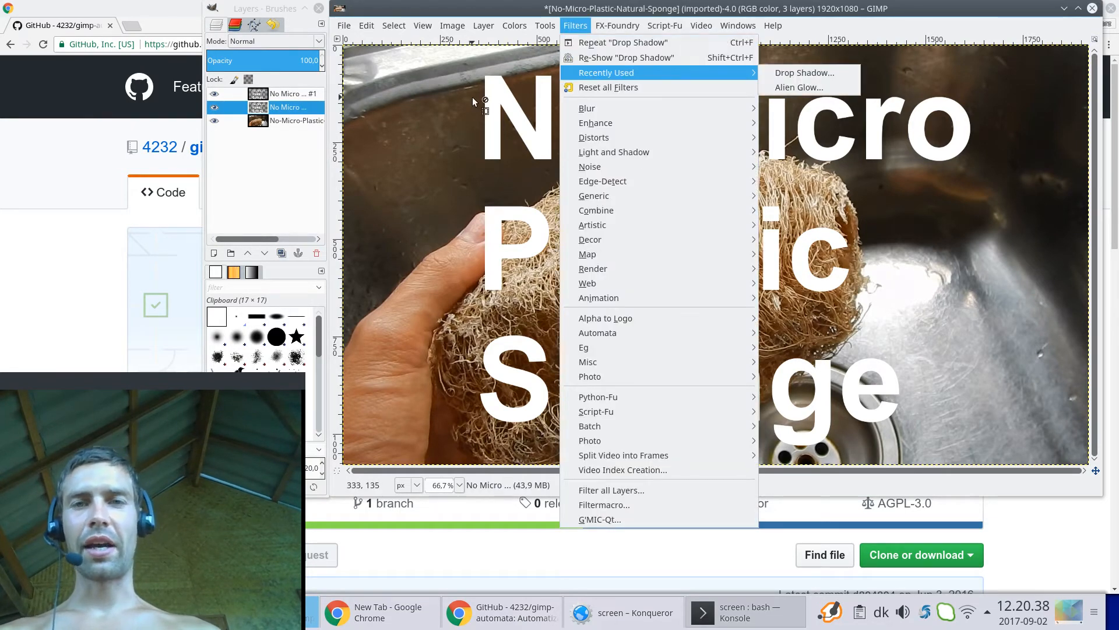
key("Right")
key("Down")
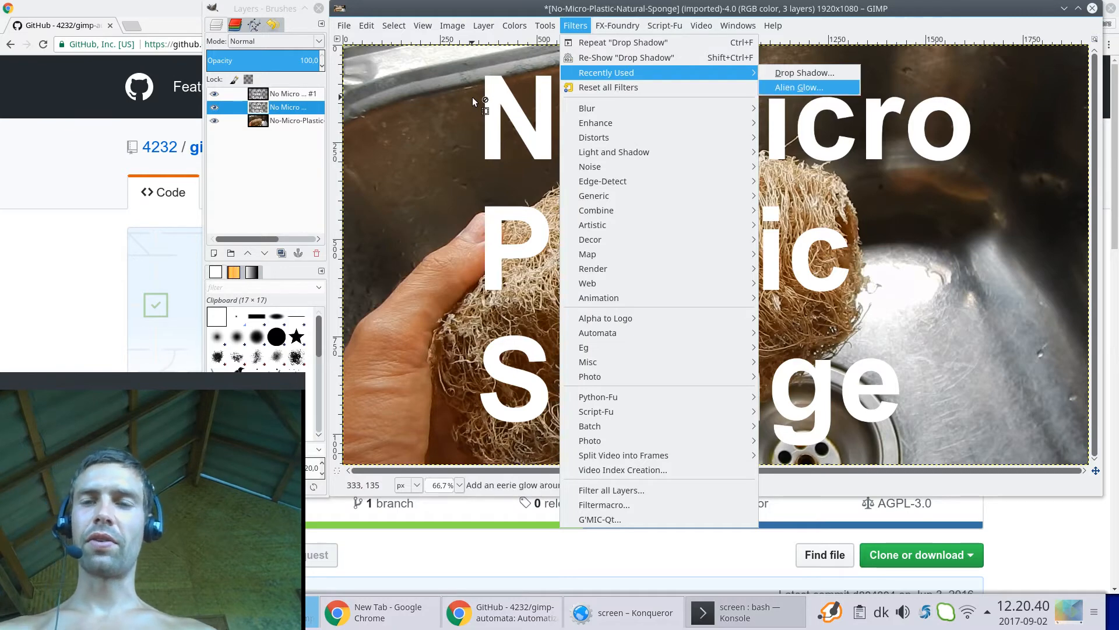
key("Return")
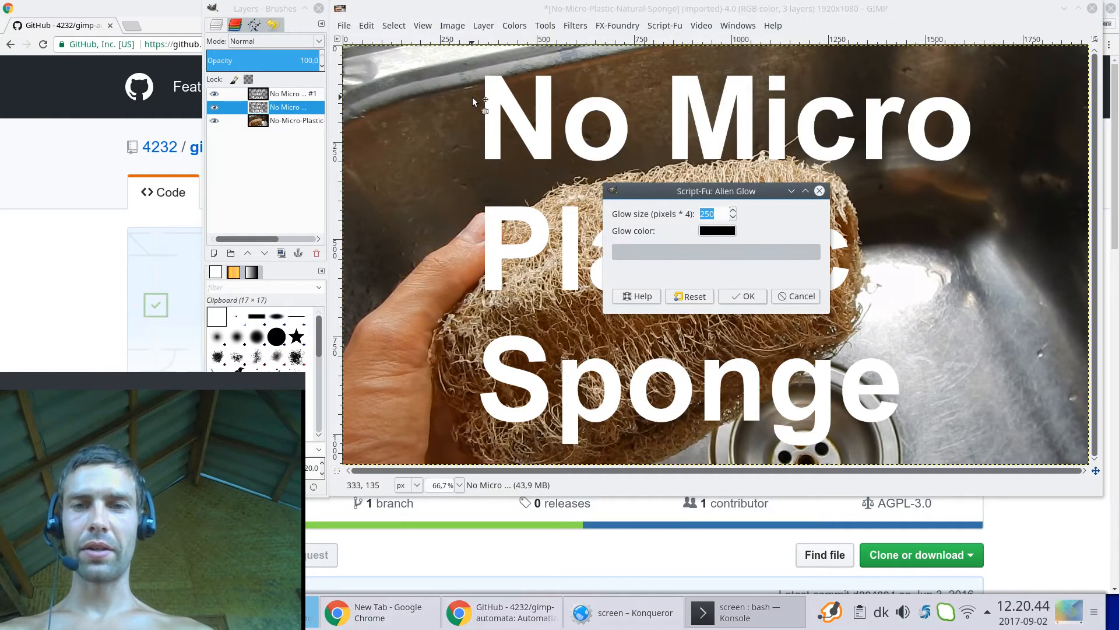
key("Return")
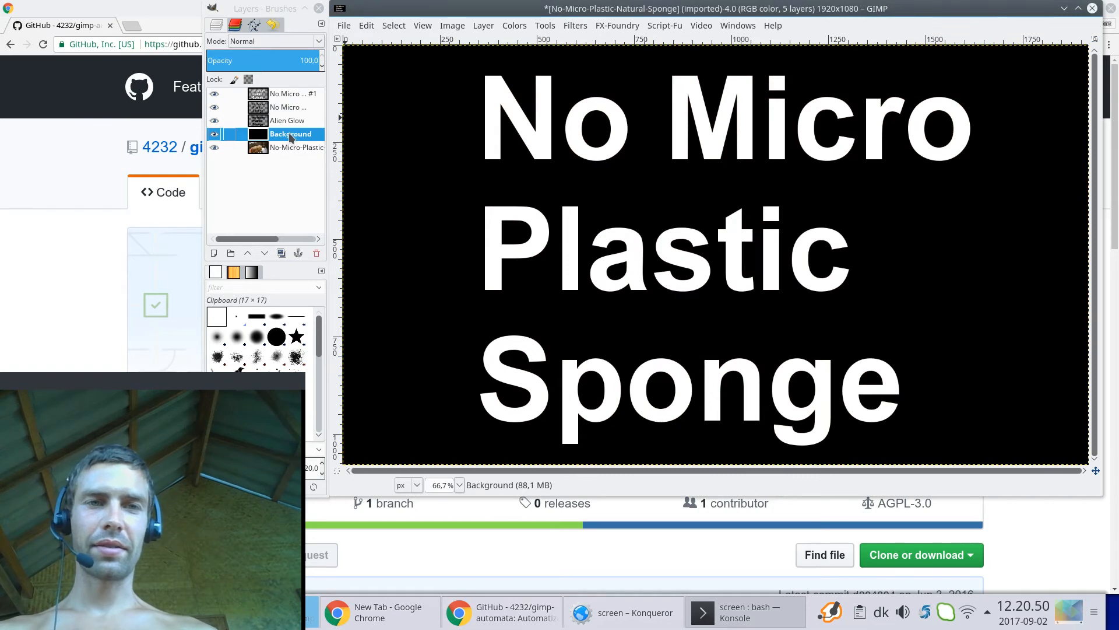
Step: Delete the black Background layer and the lower No Micro text layer, keeping the Alien Glow layer
left_click(317, 253)
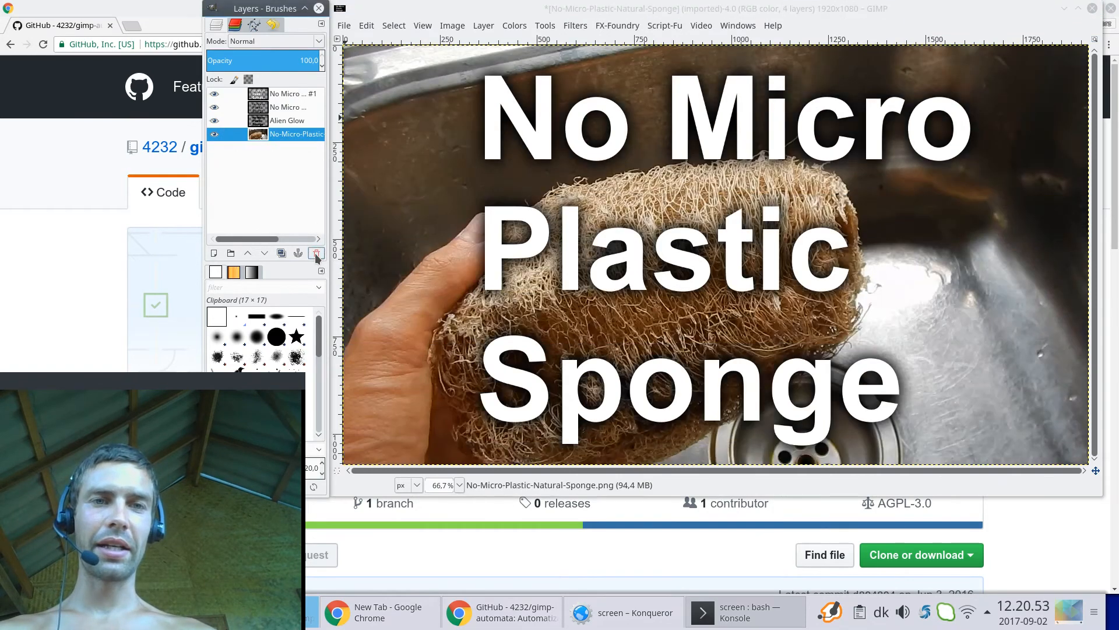
left_click(283, 110)
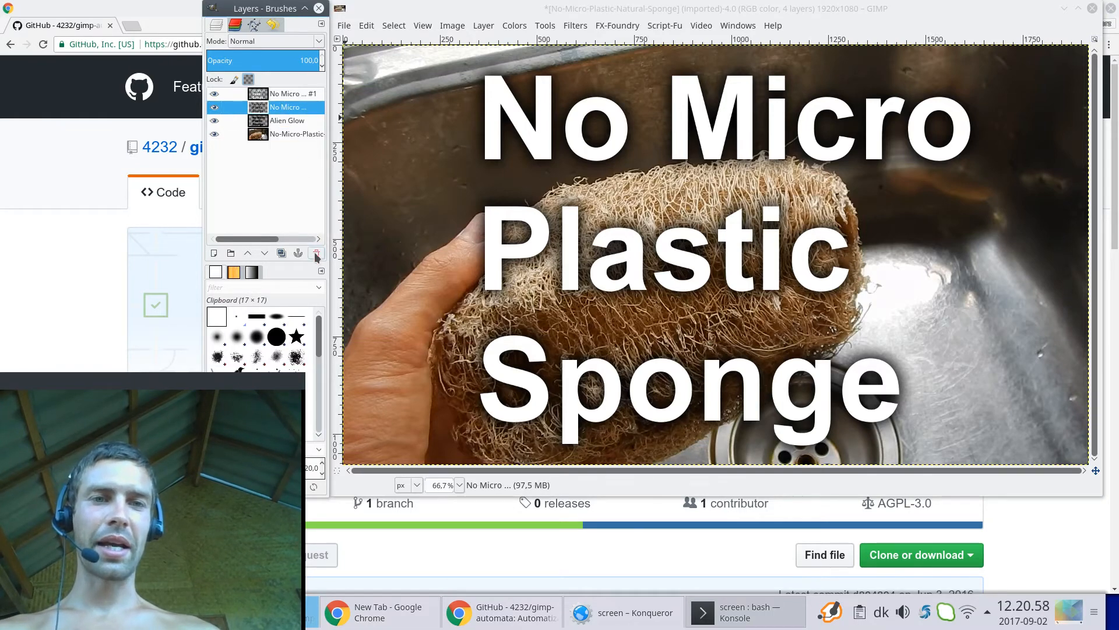
left_click(316, 254)
Step: Add a black Drop Shadow to the No Micro #1 layer with offsets X 25 and Y 25, blur radius 15, opacity 60 and resizing allowed
left_click(285, 96)
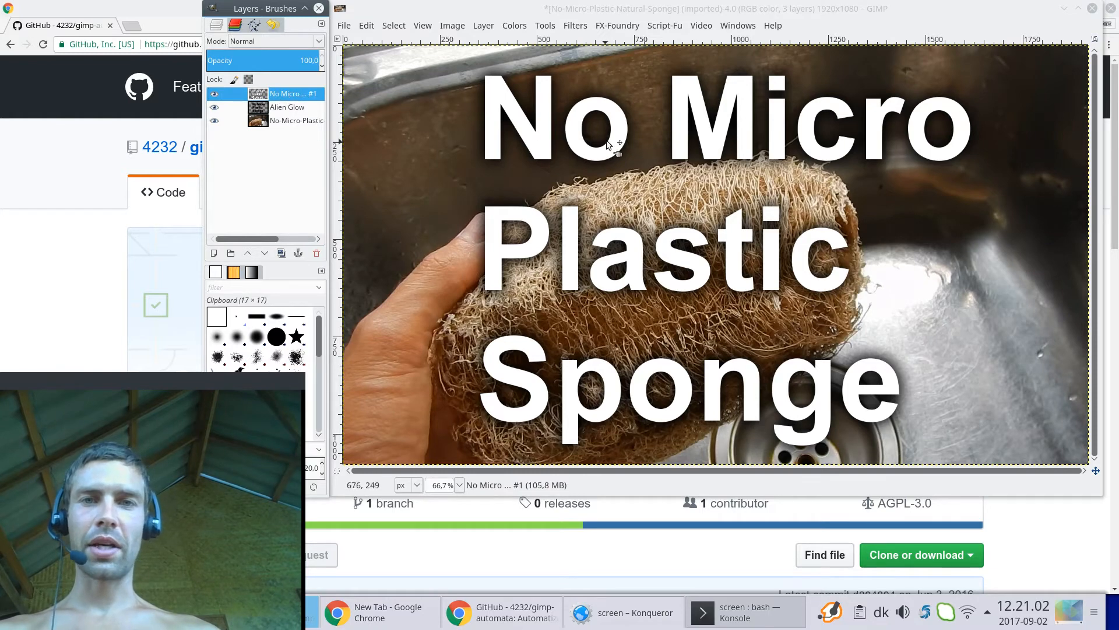
key("alt+r")
key("Down")
key("Down")
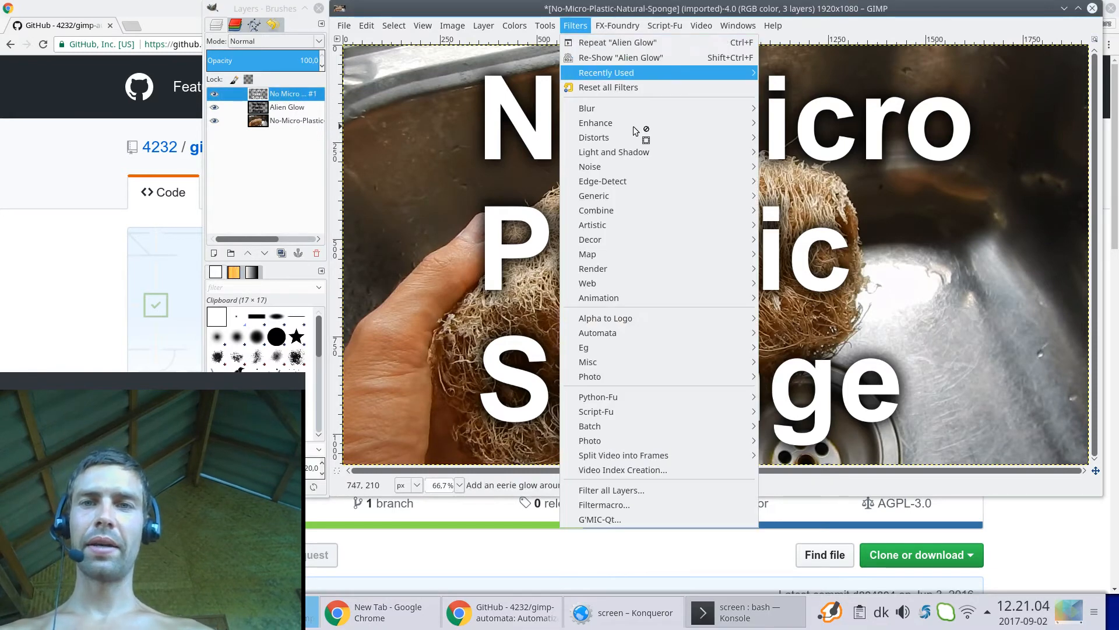
key("Right")
key("Down")
key("Return")
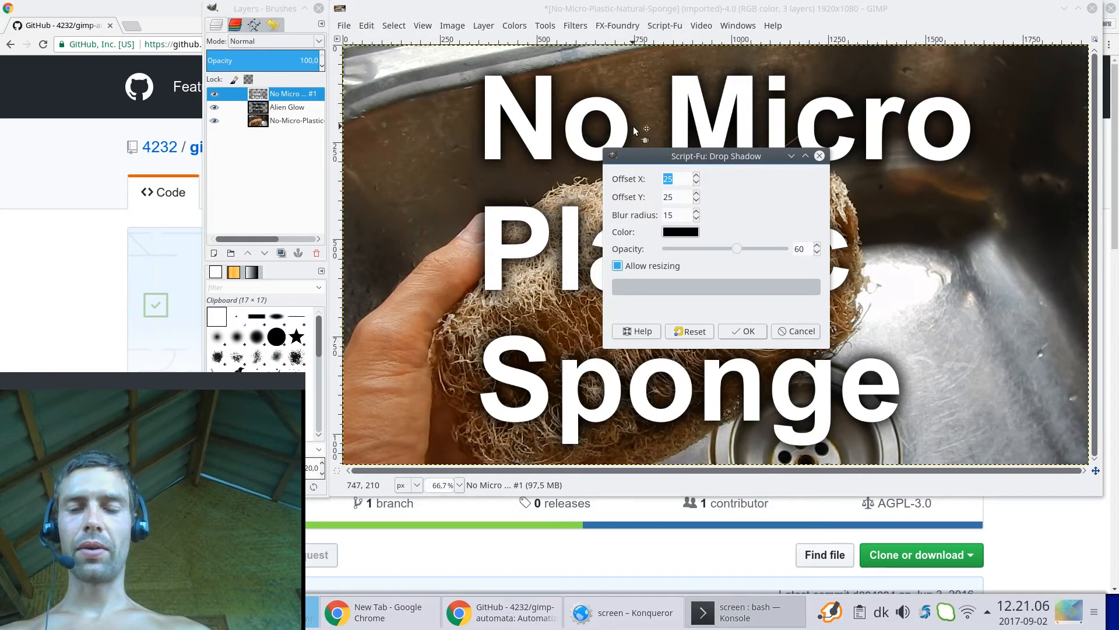
key("Return")
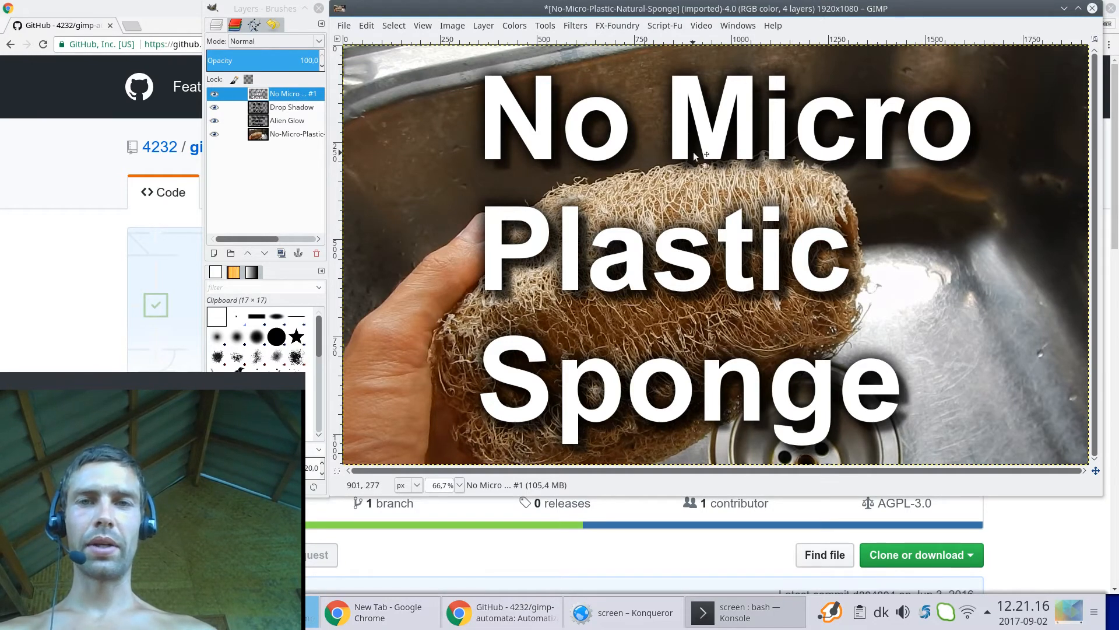
Step: Save the image as No-Micro-Plastic-Natural-Sponge.xcf and export it as No-Micro-Plastic-Natural-Sponge.jpg at quality 90
key("ctrl+s")
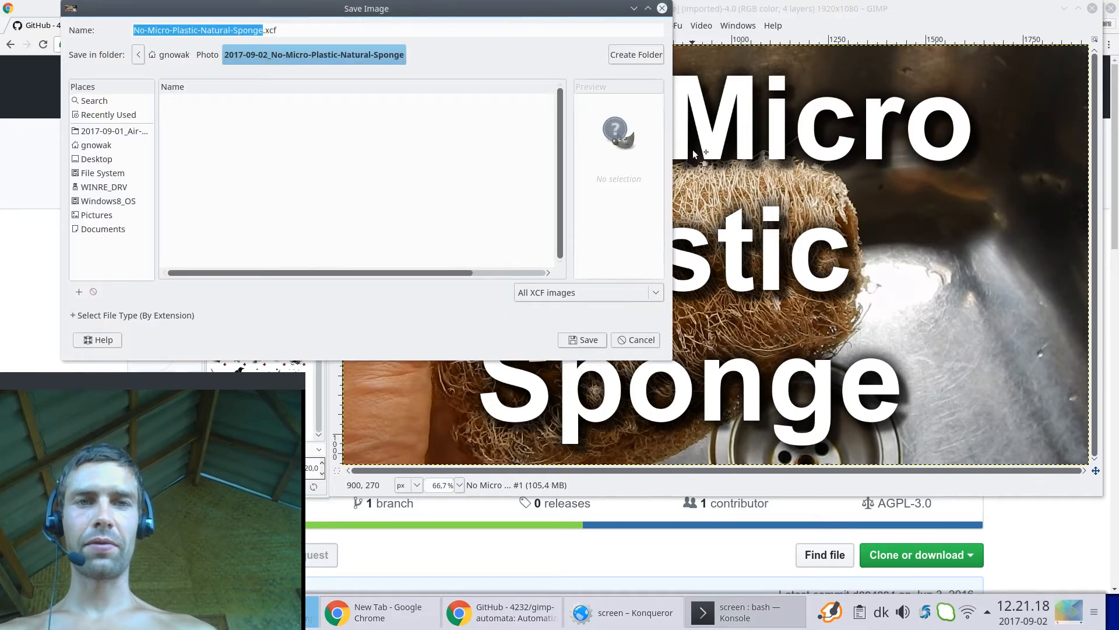
key("Return")
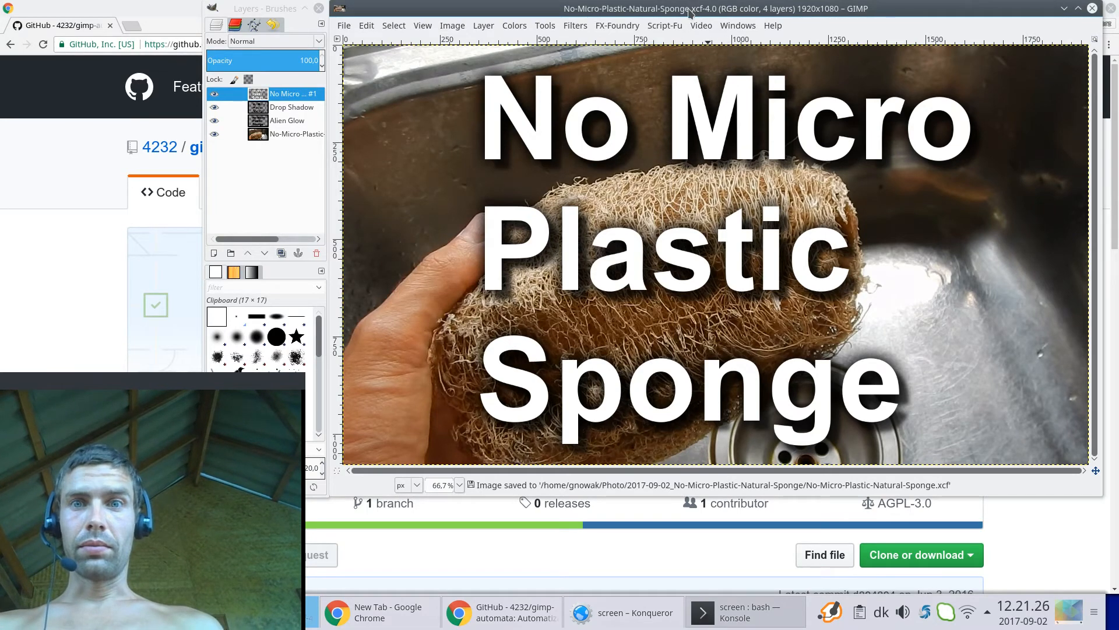
key("ctrl+shift+e")
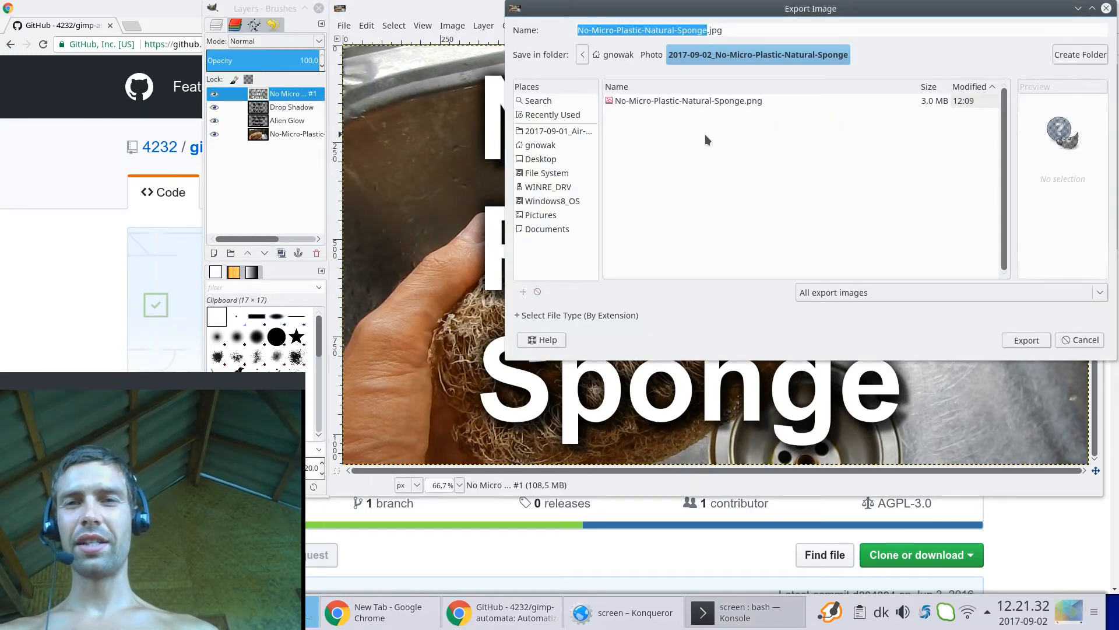
key("Return")
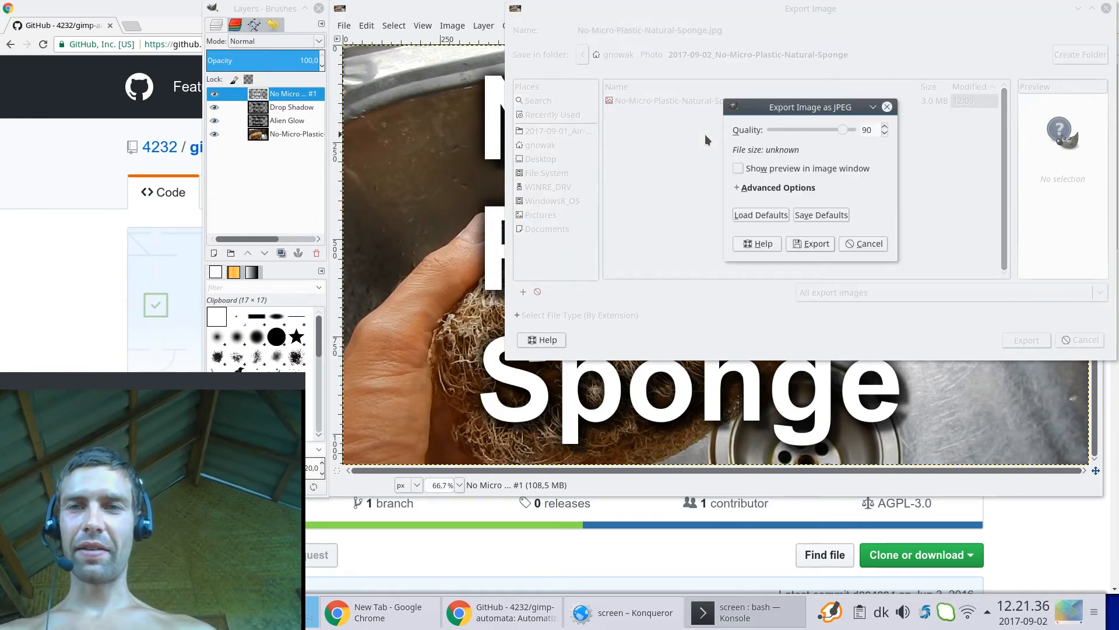
key("Return")
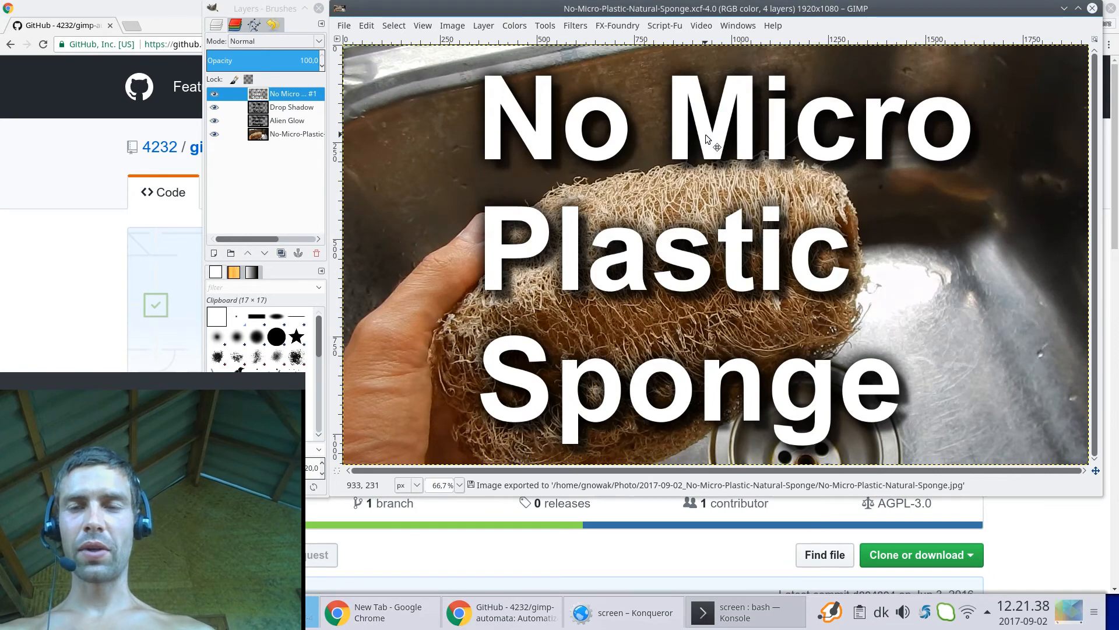